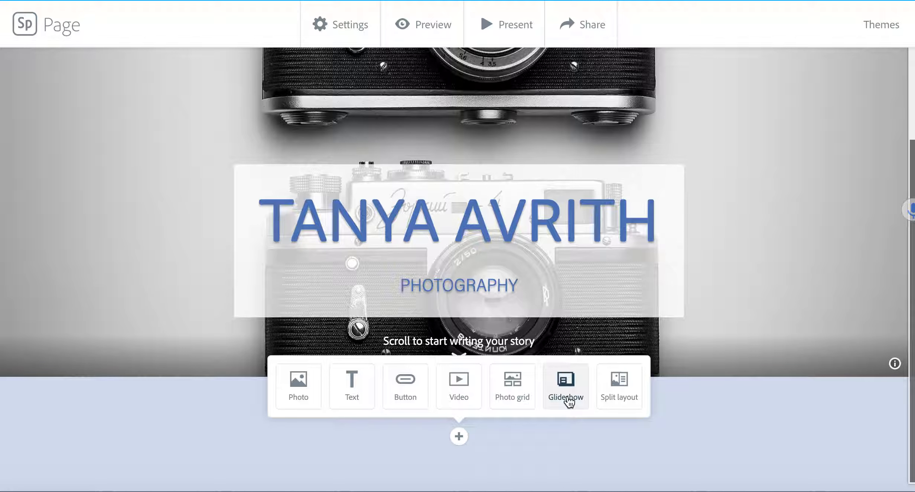
Start a glideshow with the camera photos of the Canon photographer, vintage camera with leather case, sunset silhouette, and metal lens close-up.
{"action": "left_click", "coordinate": [567, 394]}
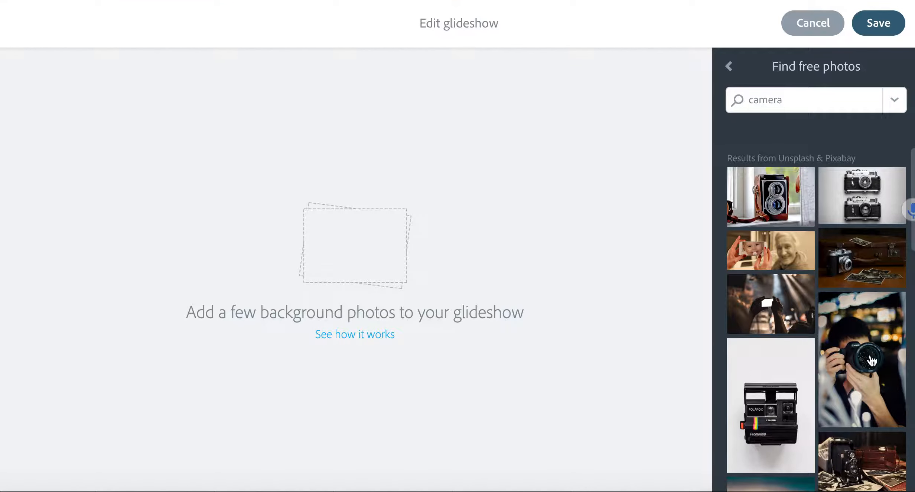
{"action": "scroll", "coordinate": [822, 368], "scroll_direction": "down", "scroll_amount": 2}
{"action": "scroll", "coordinate": [821, 367], "scroll_direction": "up", "scroll_amount": 2}
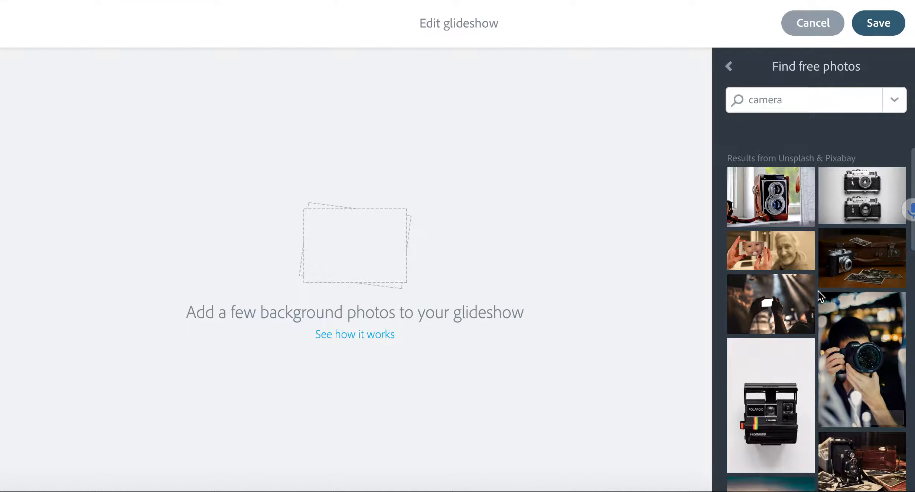
{"action": "scroll", "coordinate": [818, 291], "scroll_direction": "down", "scroll_amount": 3}
{"action": "left_click", "coordinate": [821, 293]}
{"action": "left_click", "coordinate": [829, 373]}
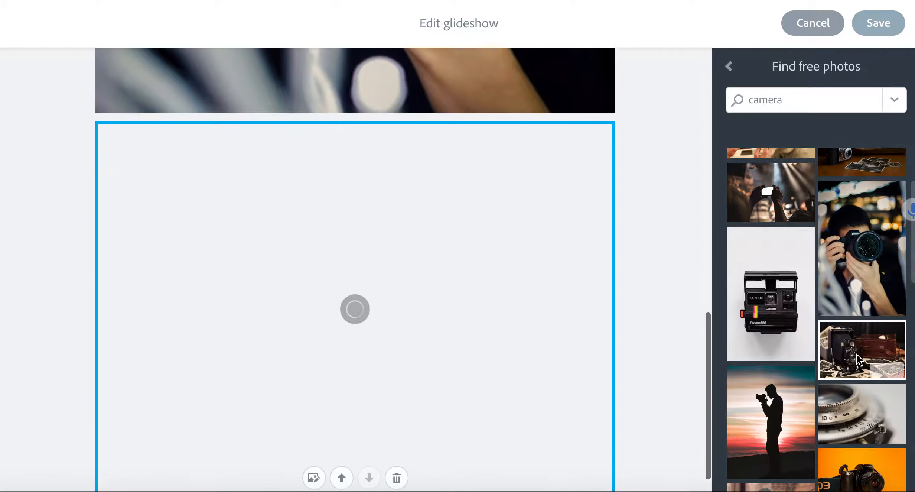
{"action": "left_click", "coordinate": [789, 400]}
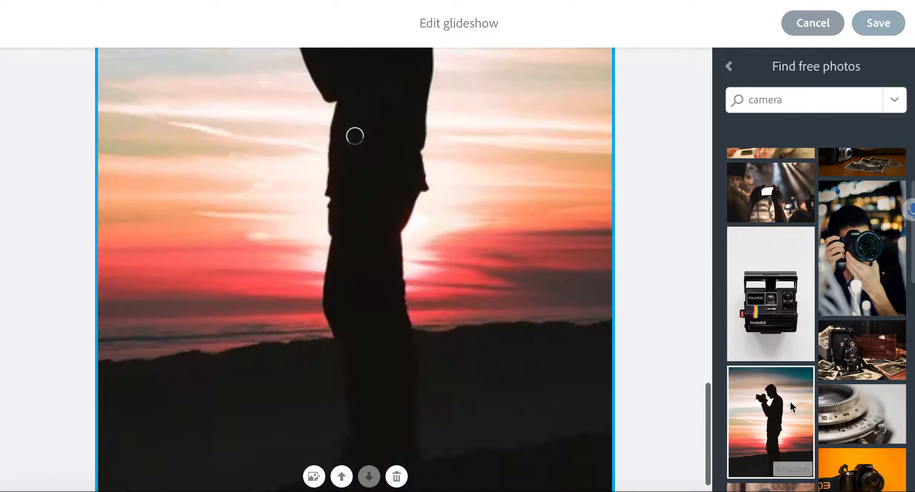
{"action": "left_click", "coordinate": [841, 410]}
Add the dark lens, upright long lens, and seated woman photographer pictures to the glideshow and save it.
{"action": "scroll", "coordinate": [840, 404], "scroll_direction": "down", "scroll_amount": 5}
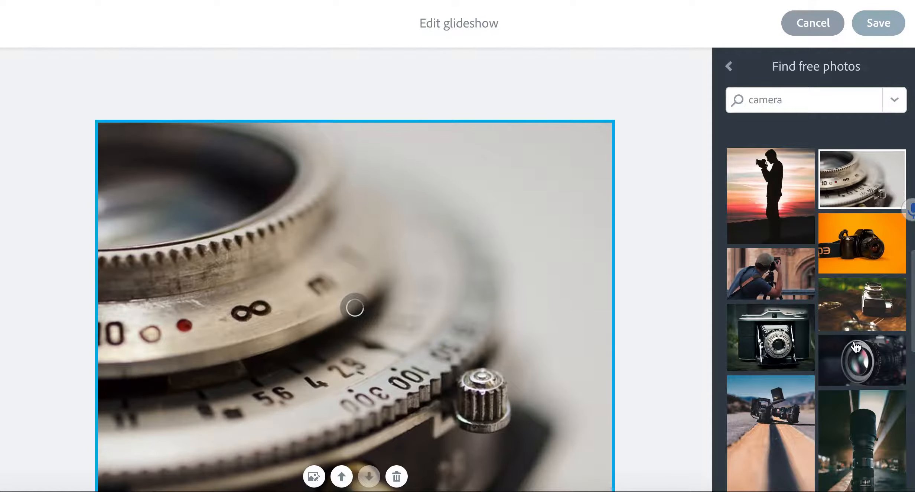
{"action": "left_click", "coordinate": [856, 348]}
{"action": "left_click", "coordinate": [862, 438]}
{"action": "scroll", "coordinate": [817, 371], "scroll_direction": "down", "scroll_amount": 5}
{"action": "left_click", "coordinate": [760, 369]}
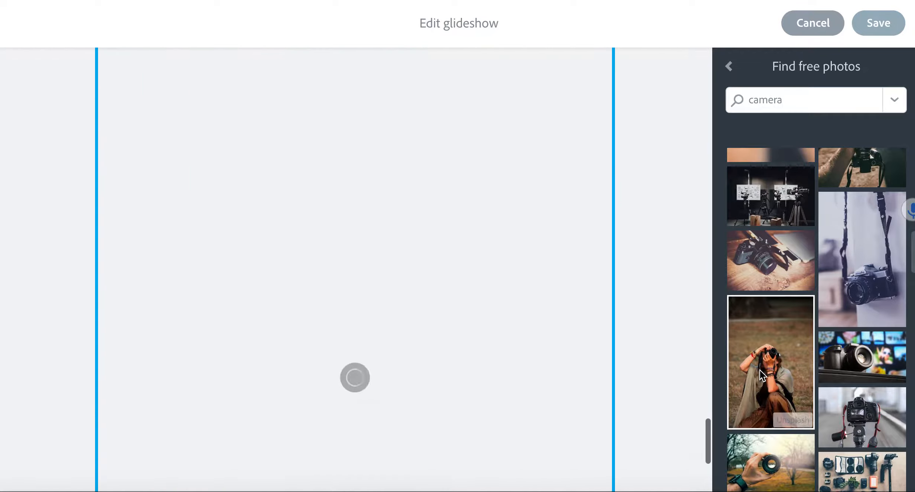
{"action": "scroll", "coordinate": [811, 211], "scroll_direction": "up", "scroll_amount": 10}
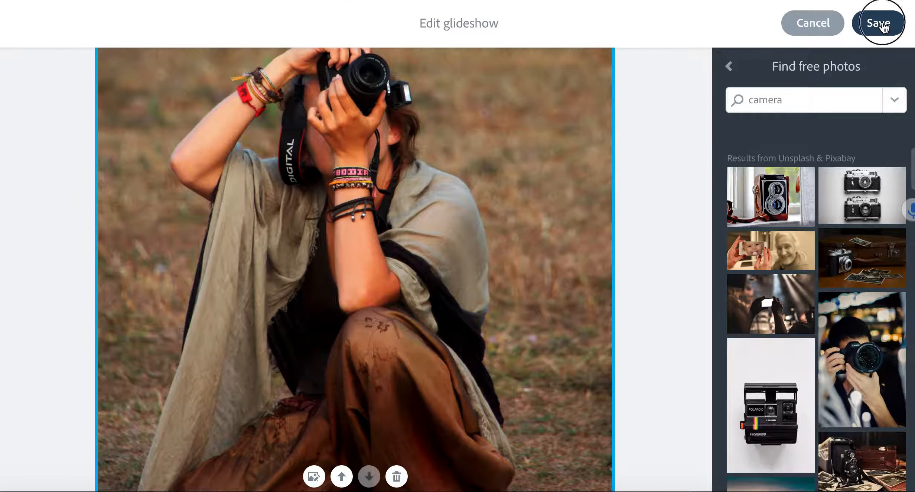
{"action": "left_click", "coordinate": [883, 24]}
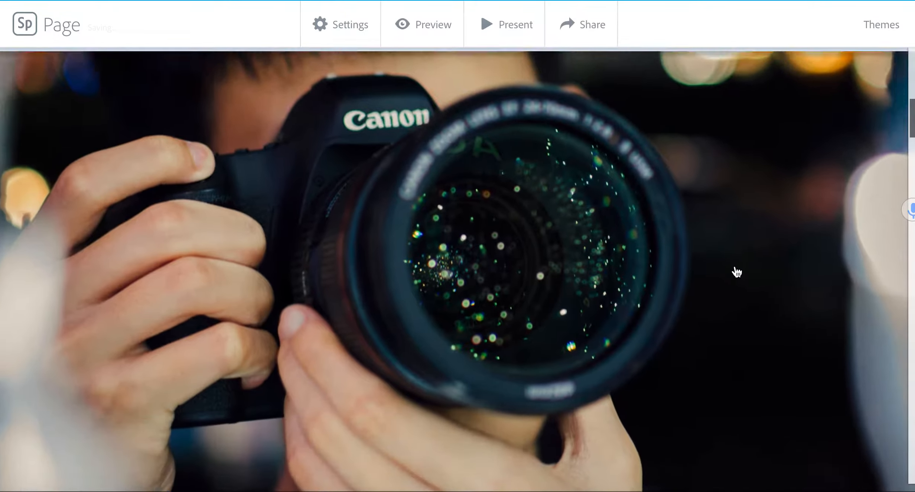
Insert a text block in the translucent panel over the glideshow's first photo.
{"action": "scroll", "coordinate": [737, 272], "scroll_direction": "up", "scroll_amount": 10}
{"action": "scroll", "coordinate": [736, 272], "scroll_direction": "down", "scroll_amount": 10}
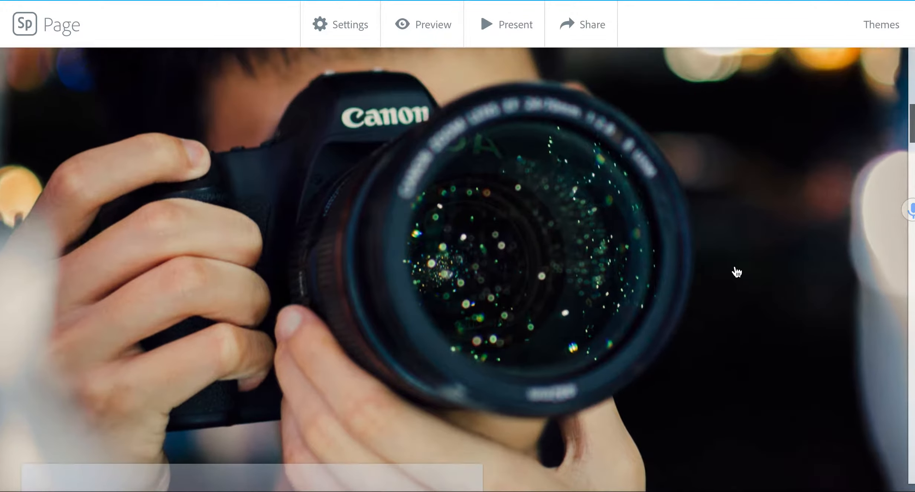
{"action": "scroll", "coordinate": [736, 272], "scroll_direction": "down", "scroll_amount": 10}
{"action": "left_click", "coordinate": [252, 156]}
{"action": "left_click", "coordinate": [219, 126]}
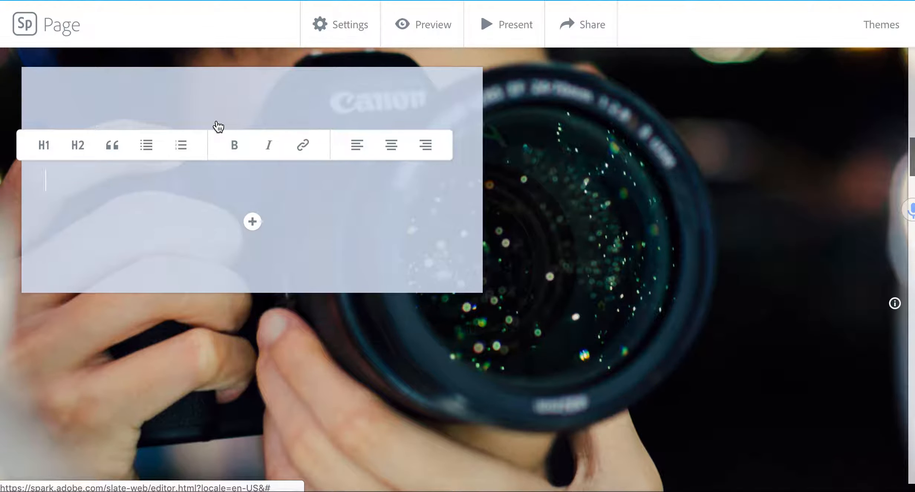
Enter "Seeing through the lens of my camera allows me to see the world as its meant to be seen." and format it as a quote.
{"action": "type", "text": "S"}
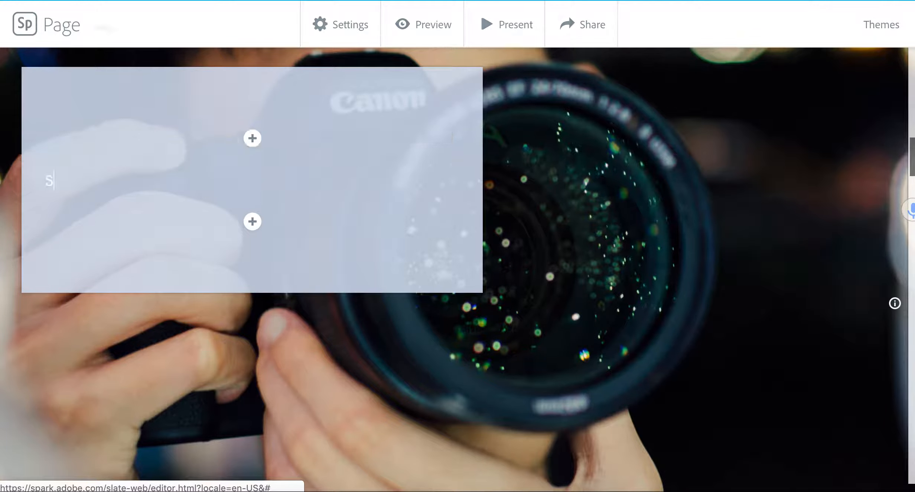
{"action": "type", "text": "eeing th"}
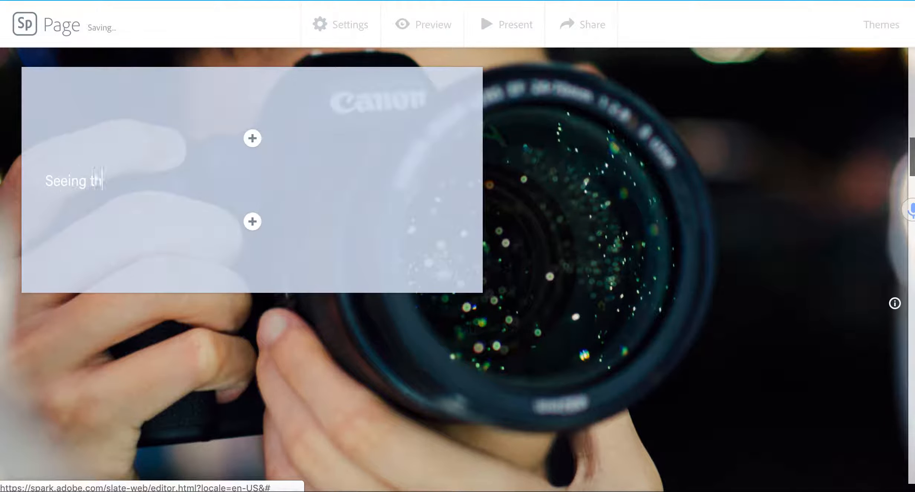
{"action": "type", "text": "rough the lens of"}
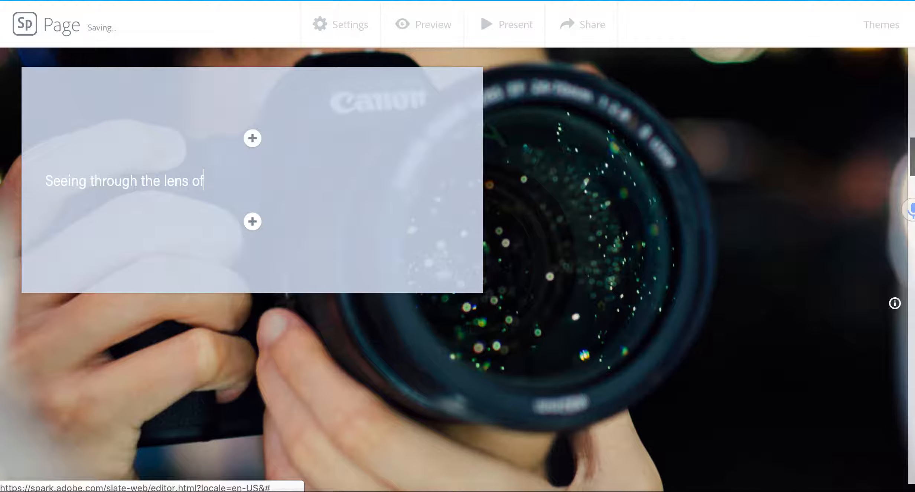
{"action": "type", "text": " my camer"}
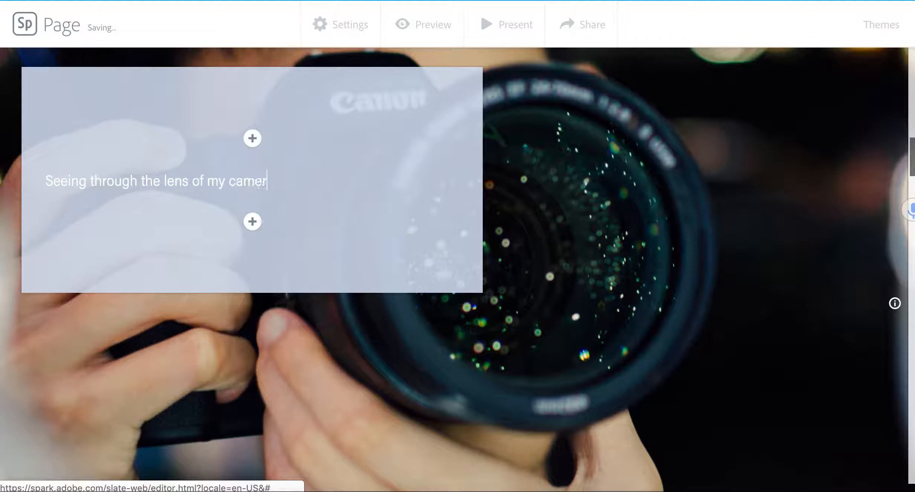
{"action": "type", "text": "a allows me to seethe "}
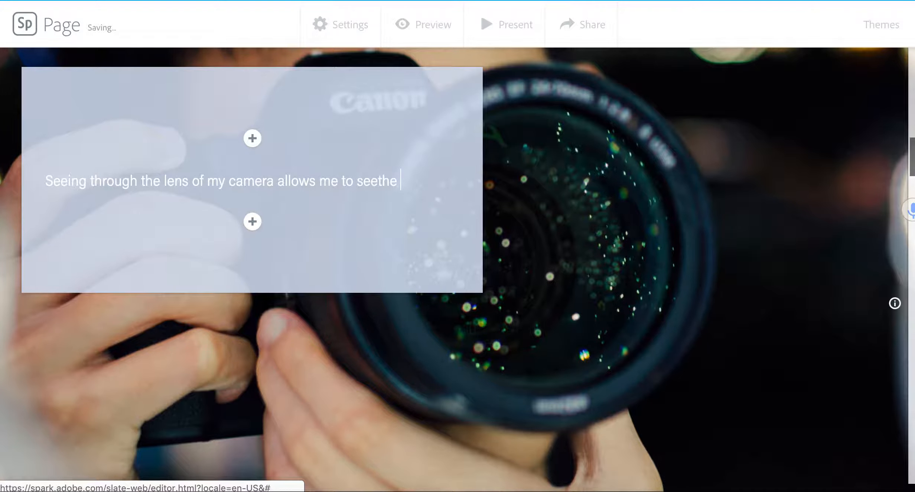
{"action": "key", "text": "BackSpace"}
{"action": "key", "text": "BackSpace"}
{"action": "key", "text": "BackSpace"}
{"action": "key", "text": "BackSpace"}
{"action": "type", "text": " the world as "}
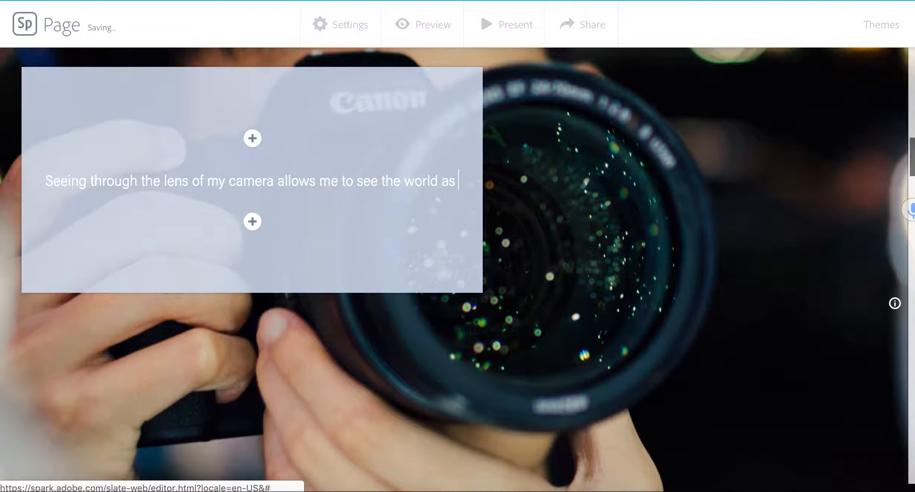
{"action": "type", "text": "its meant to be seen"}
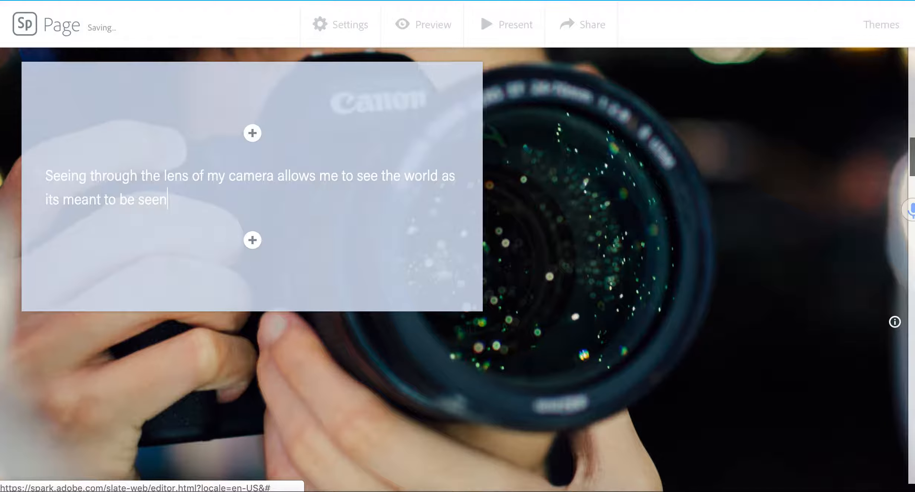
{"action": "type", "text": "."}
{"action": "left_click", "coordinate": [191, 182]}
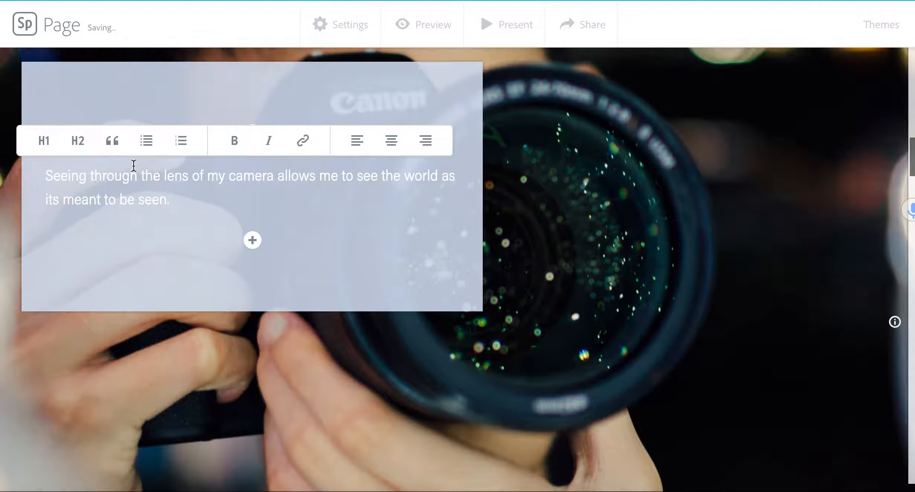
{"action": "left_click", "coordinate": [113, 143]}
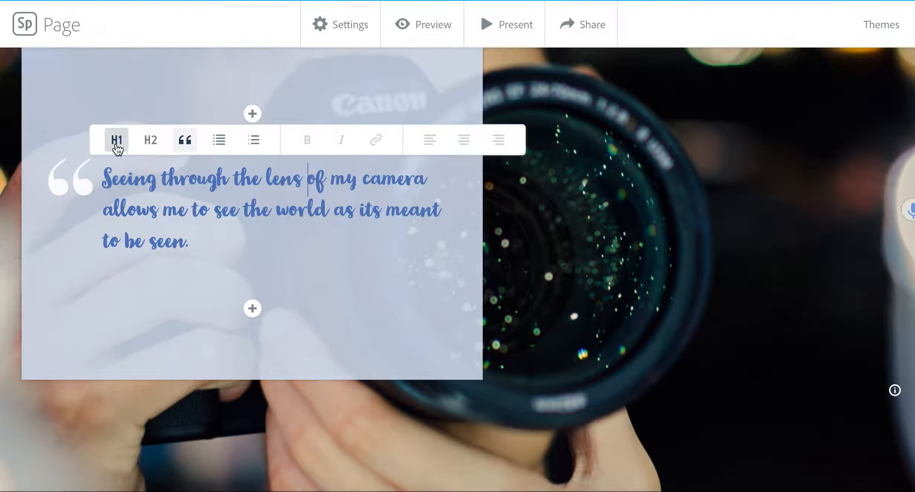
Insert the photo of hands holding a phone with a baby's picture before an elderly person below the quote.
{"action": "left_click", "coordinate": [252, 316]}
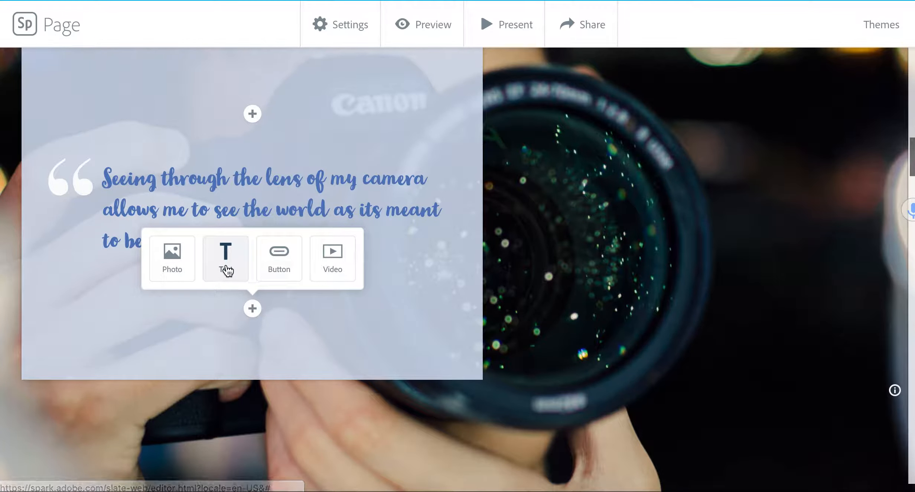
{"action": "left_click", "coordinate": [171, 265]}
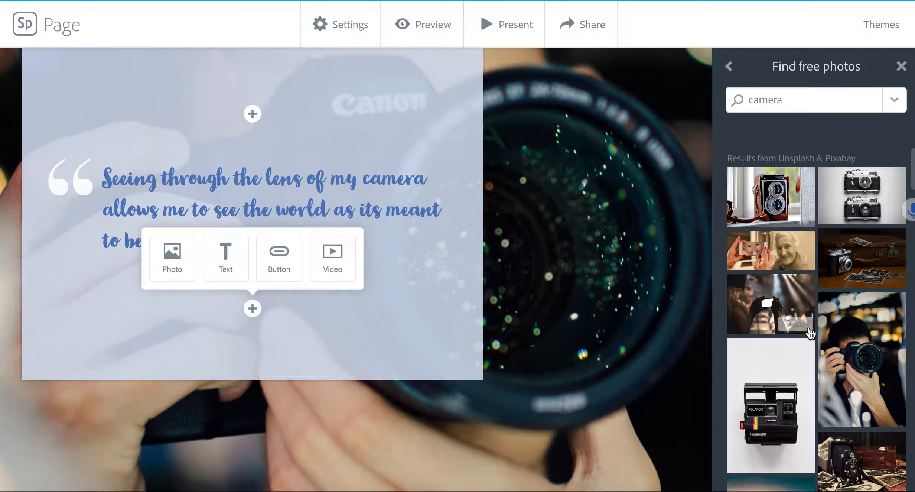
{"action": "left_click", "coordinate": [783, 247]}
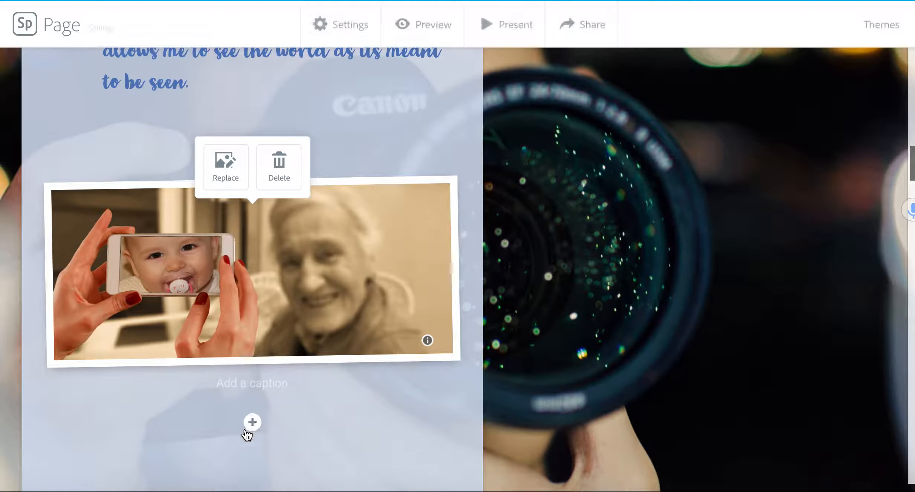
{"action": "left_click", "coordinate": [246, 429]}
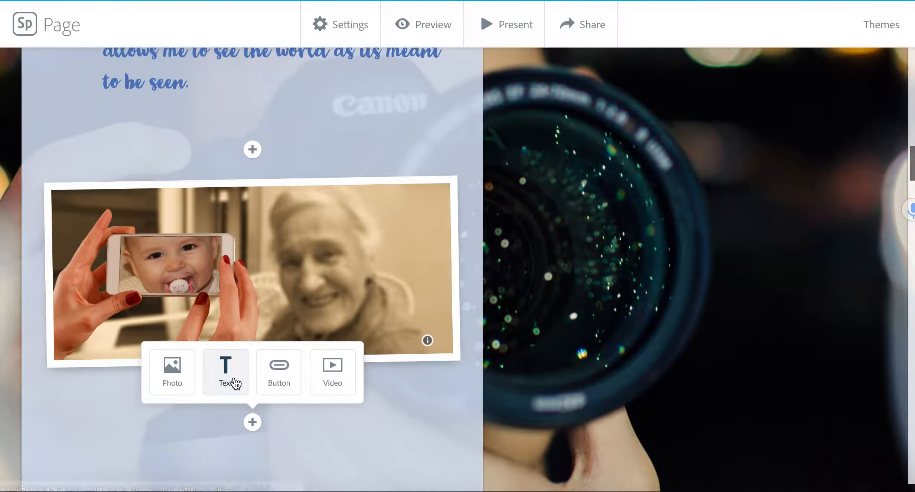
{"action": "left_click", "coordinate": [234, 383]}
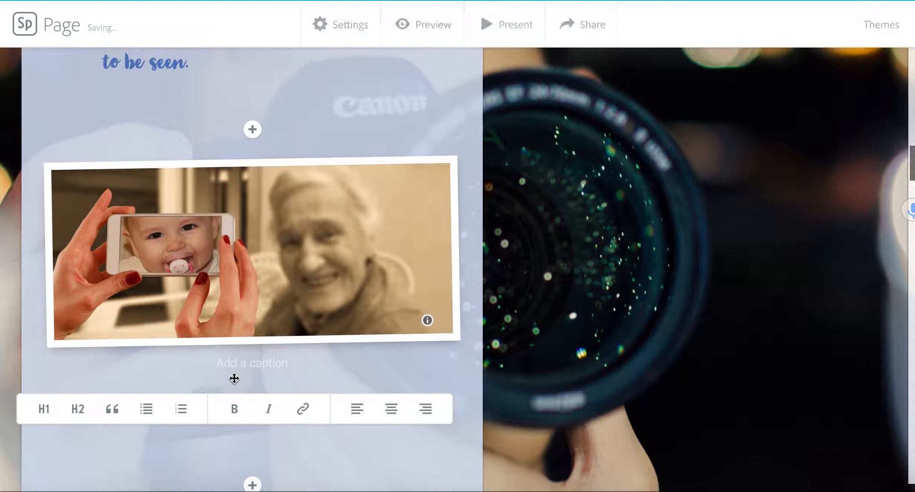
{"action": "left_click", "coordinate": [234, 378]}
Add the text "It all began as a child...." below the inserted photo and format it as an H1 heading.
{"action": "scroll", "coordinate": [234, 379], "scroll_direction": "down", "scroll_amount": 4}
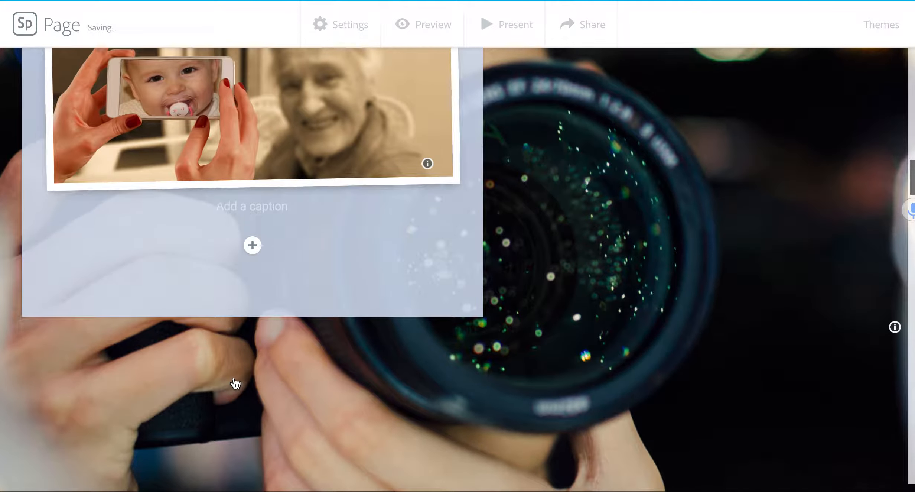
{"action": "left_click", "coordinate": [253, 246]}
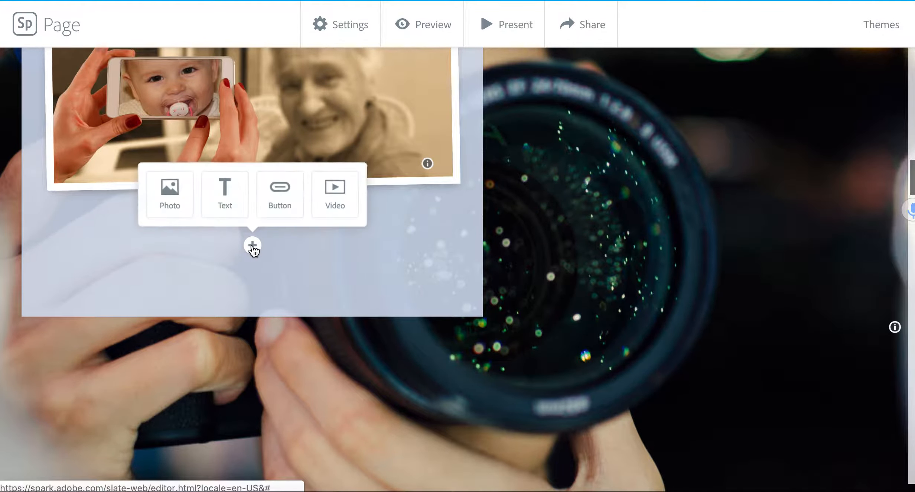
{"action": "left_click", "coordinate": [240, 220]}
{"action": "type", "text": "It a"}
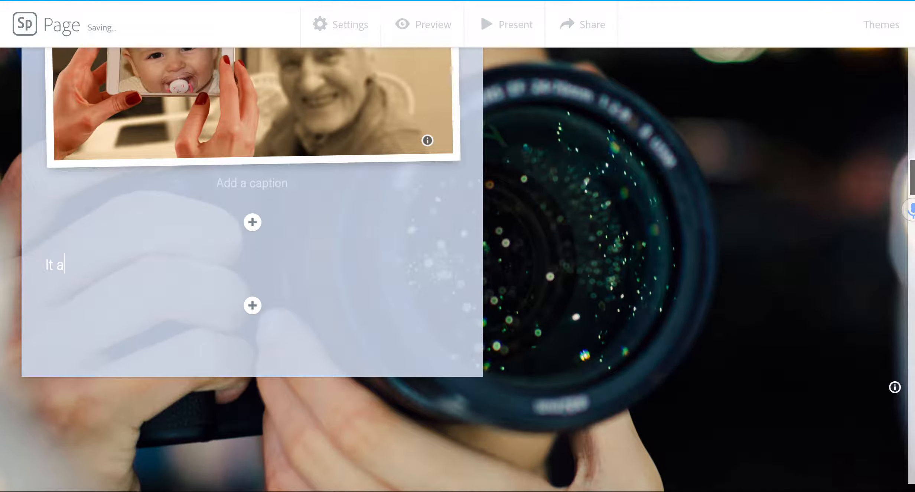
{"action": "type", "text": "ll began a"}
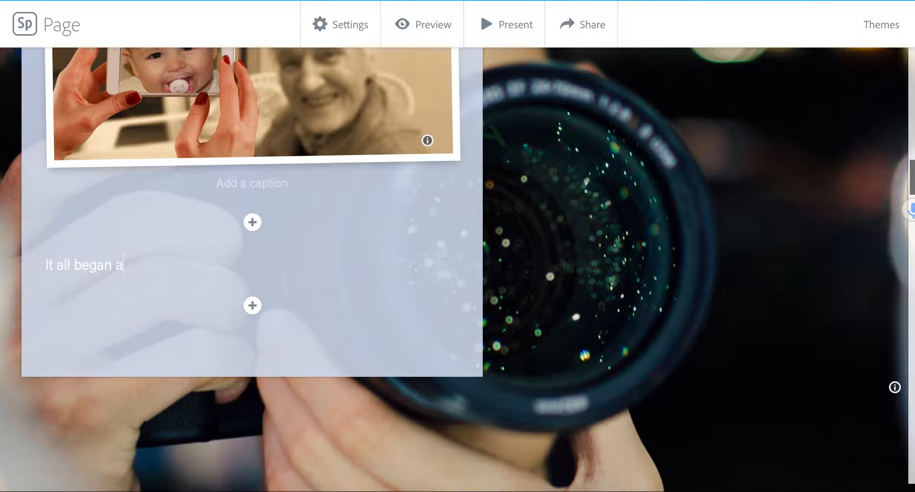
{"action": "type", "text": "s a child...."}
{"action": "left_click", "coordinate": [151, 266]}
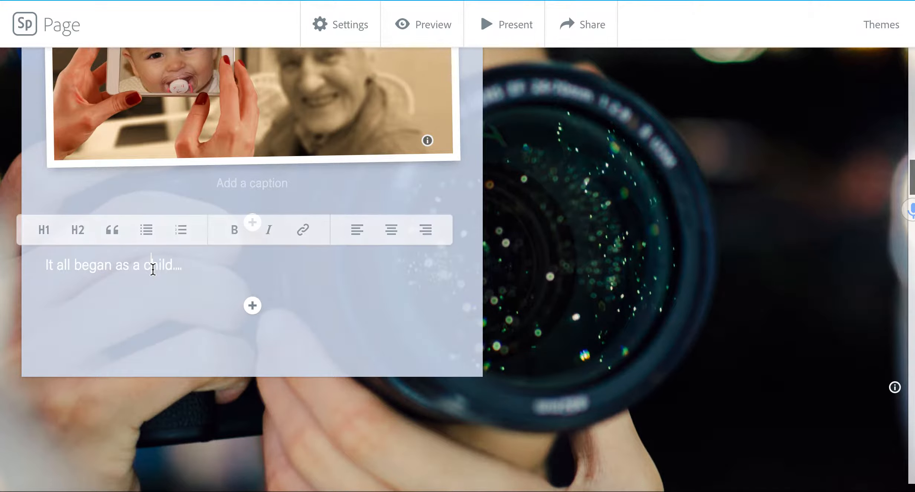
{"action": "left_click", "coordinate": [44, 233]}
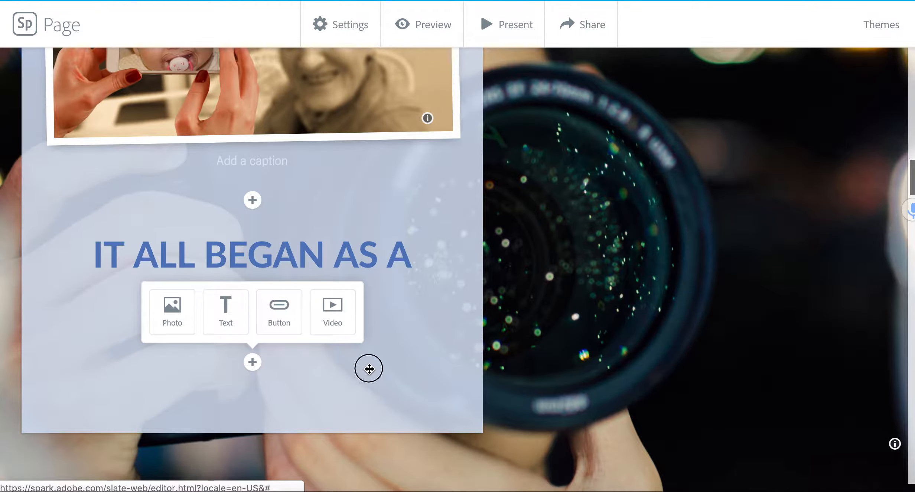
Review the page from the title cover through the first glideshow panel to the second background photo.
{"action": "scroll", "coordinate": [350, 289], "scroll_direction": "down", "scroll_amount": 2}
{"action": "scroll", "coordinate": [351, 289], "scroll_direction": "up", "scroll_amount": 10}
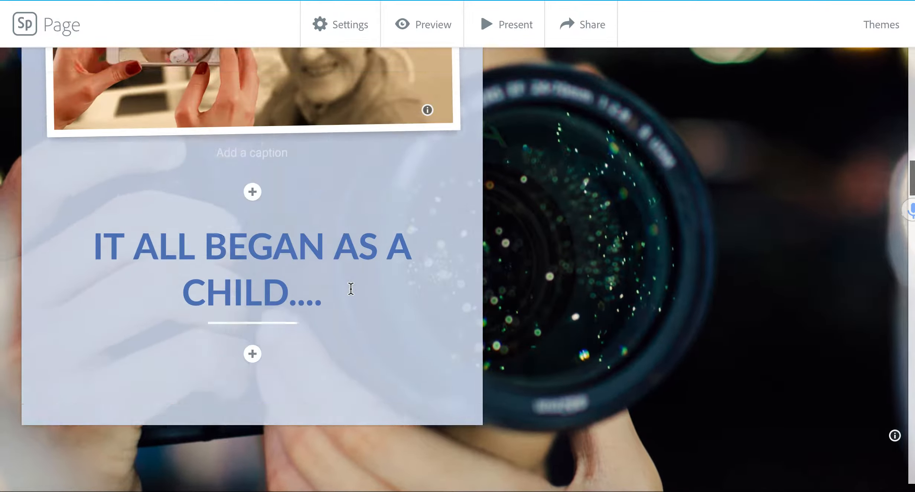
{"action": "scroll", "coordinate": [351, 288], "scroll_direction": "up", "scroll_amount": 10}
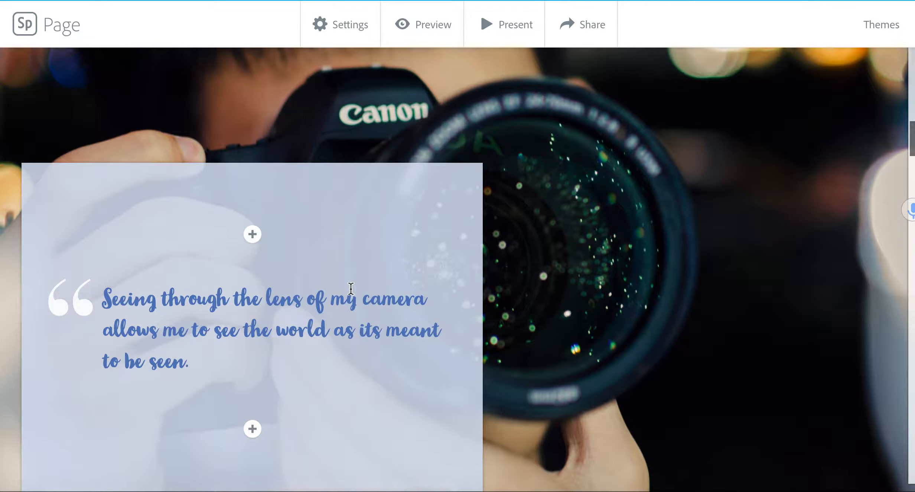
{"action": "scroll", "coordinate": [351, 289], "scroll_direction": "up", "scroll_amount": 5}
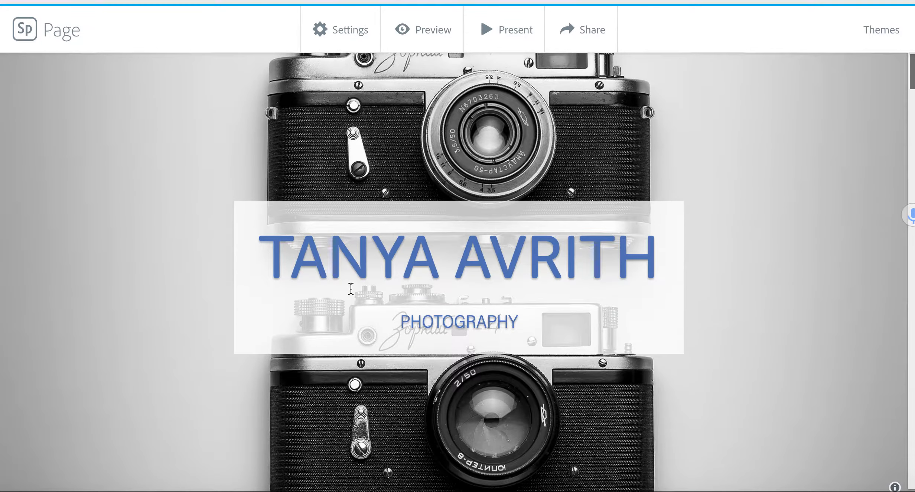
{"action": "scroll", "coordinate": [351, 288], "scroll_direction": "down", "scroll_amount": 15}
{"action": "scroll", "coordinate": [351, 288], "scroll_direction": "down", "scroll_amount": 15}
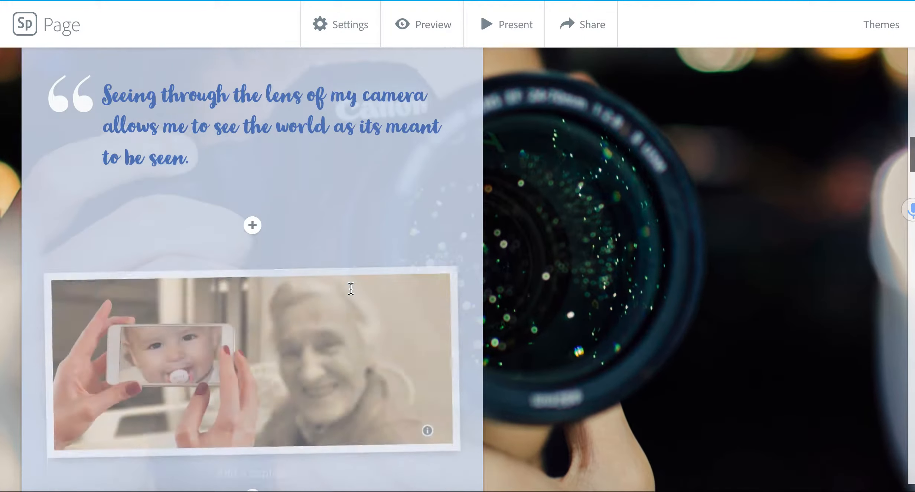
{"action": "scroll", "coordinate": [351, 289], "scroll_direction": "down", "scroll_amount": 5}
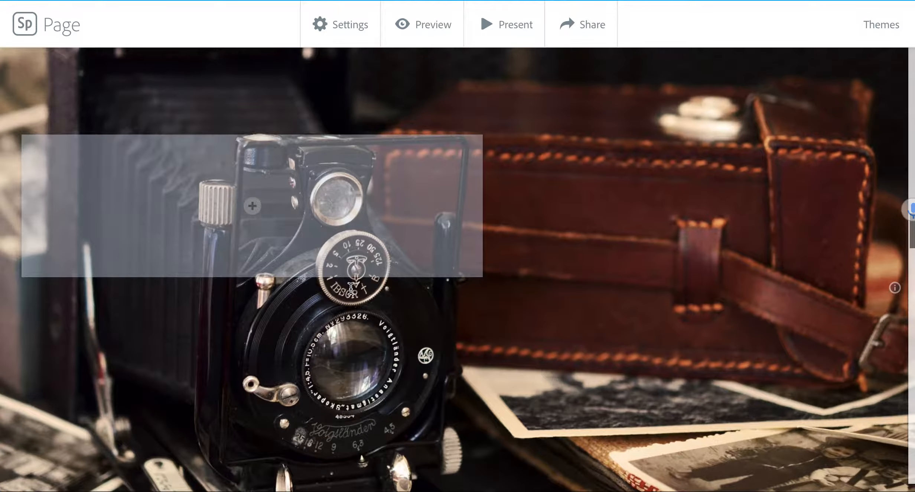
Review the transitions between the glideshow's background photos through to the end of the page.
{"action": "scroll", "coordinate": [376, 219], "scroll_direction": "up", "scroll_amount": 1}
{"action": "scroll", "coordinate": [377, 248], "scroll_direction": "down", "scroll_amount": 5}
{"action": "scroll", "coordinate": [377, 248], "scroll_direction": "up", "scroll_amount": 6}
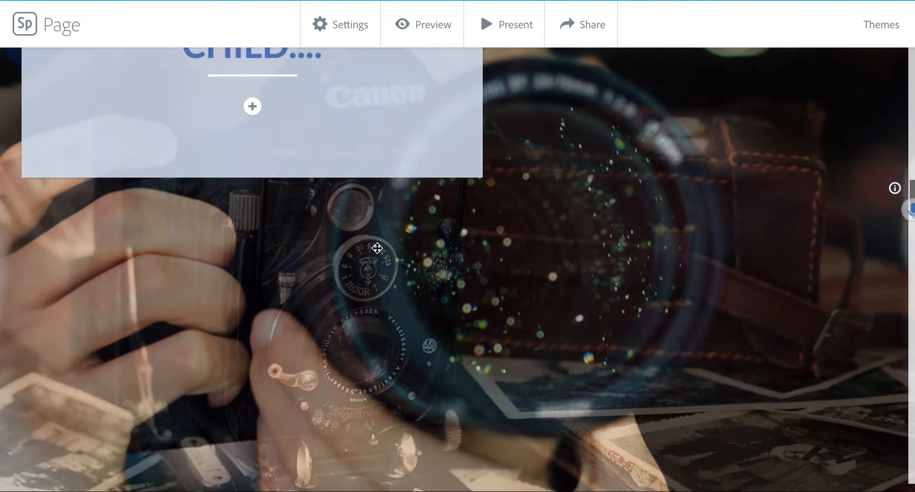
{"action": "scroll", "coordinate": [377, 248], "scroll_direction": "down", "scroll_amount": 7}
{"action": "scroll", "coordinate": [376, 248], "scroll_direction": "down", "scroll_amount": 10}
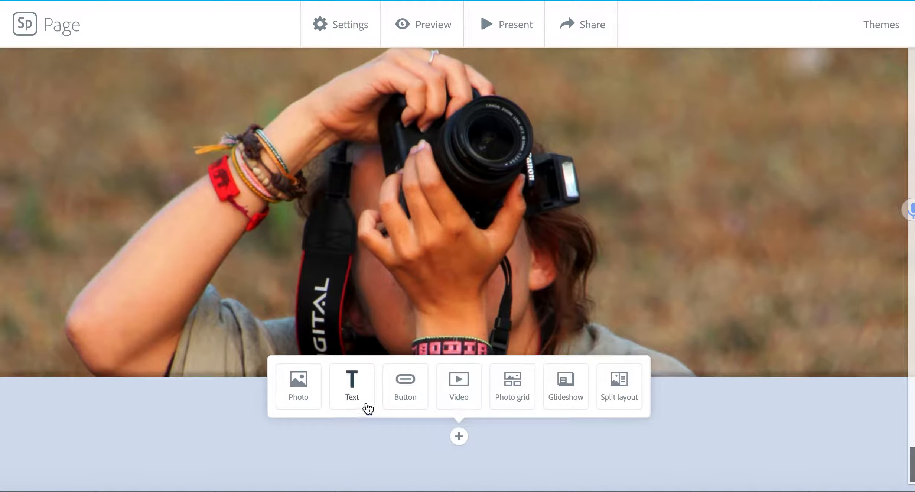
Add the text "Moving on to later years..." below the glideshow and format it as an H1 heading.
{"action": "left_click", "coordinate": [508, 399]}
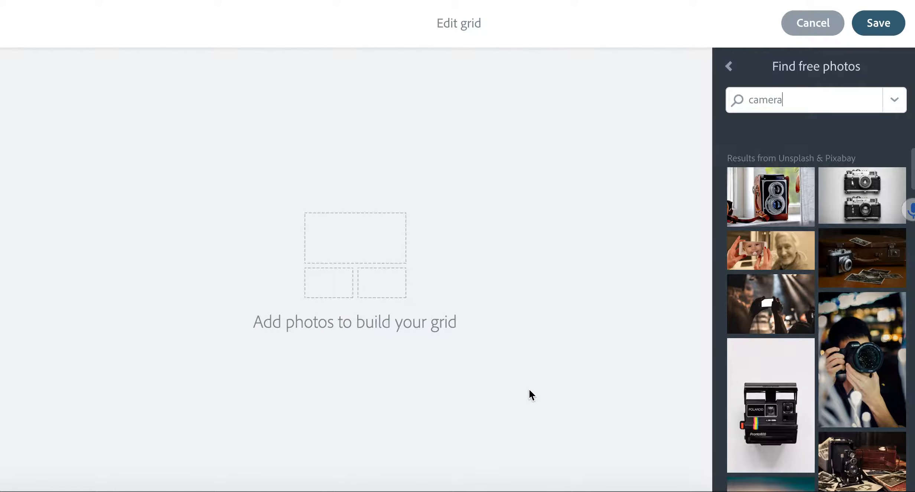
{"action": "left_click", "coordinate": [824, 23]}
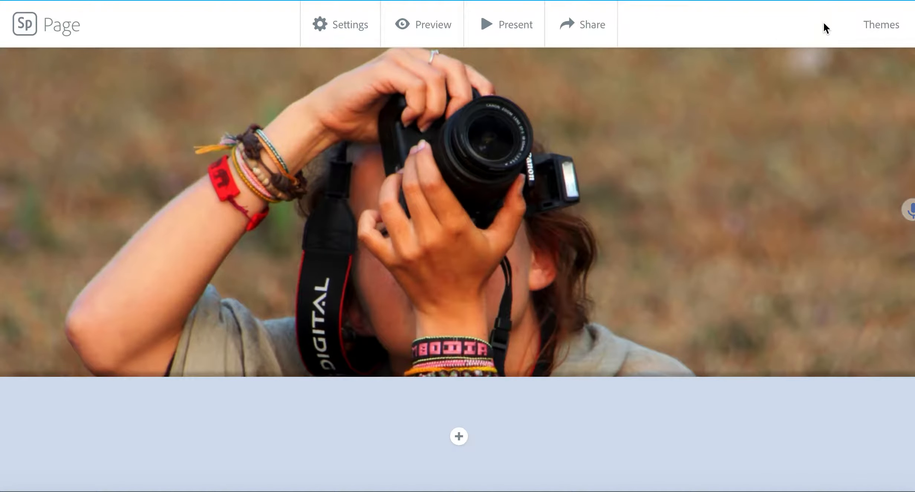
{"action": "left_click", "coordinate": [455, 439]}
{"action": "left_click", "coordinate": [345, 389]}
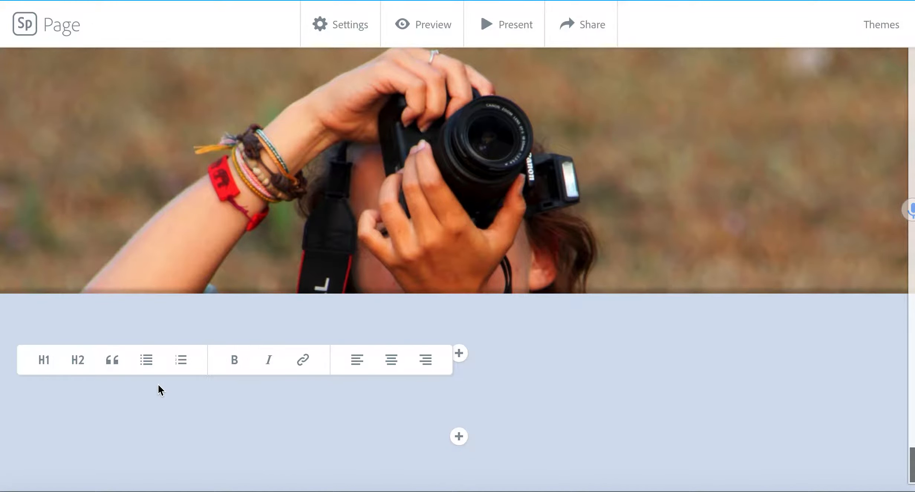
{"action": "type", "text": "Movin"}
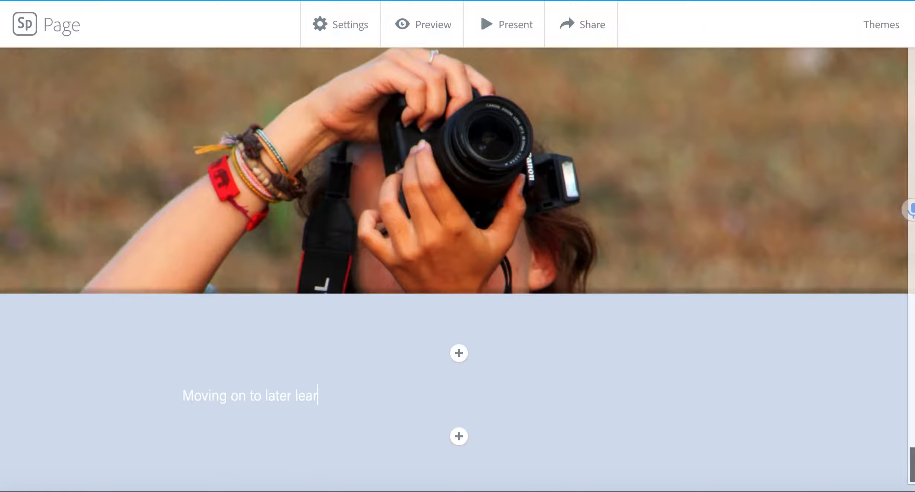
{"action": "type", "text": "g on to later years..."}
{"action": "left_click", "coordinate": [194, 405]}
{"action": "left_click", "coordinate": [117, 359]}
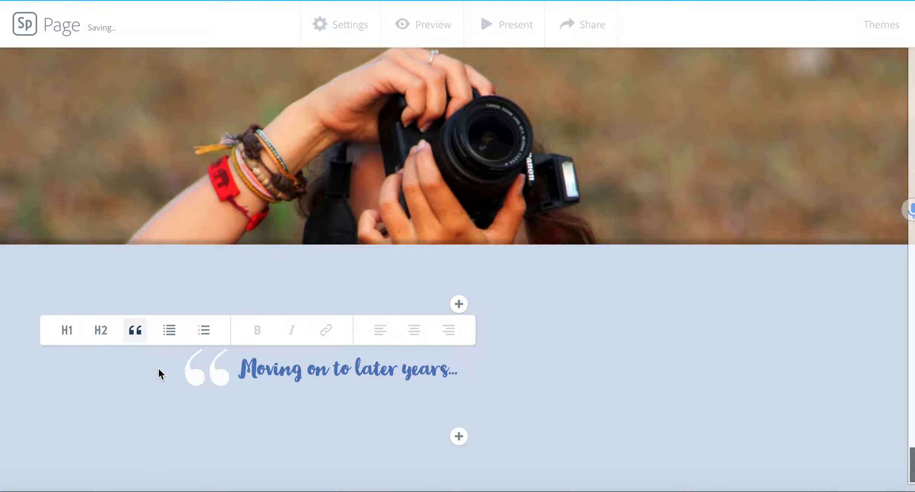
{"action": "left_click", "coordinate": [102, 330]}
{"action": "left_click", "coordinate": [43, 349]}
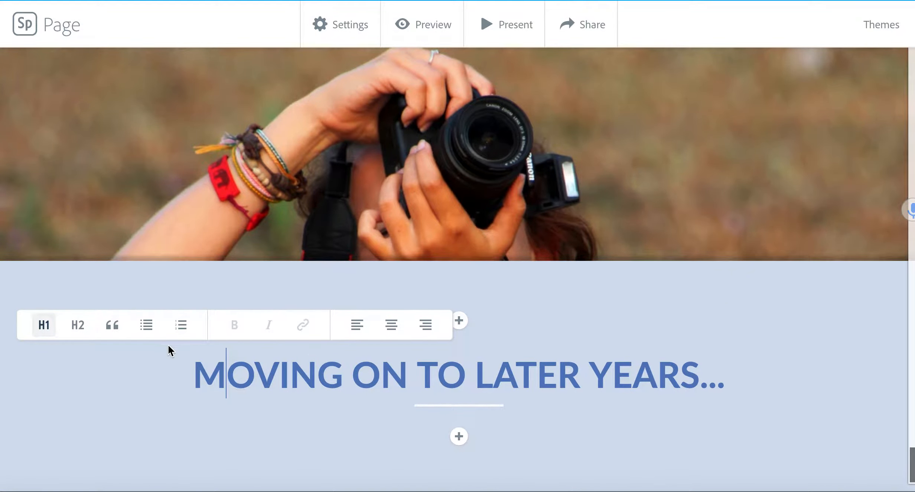
Insert the free photo of the camera hanging from black straps below the new heading and display it as a Window photo.
{"action": "left_click", "coordinate": [459, 437]}
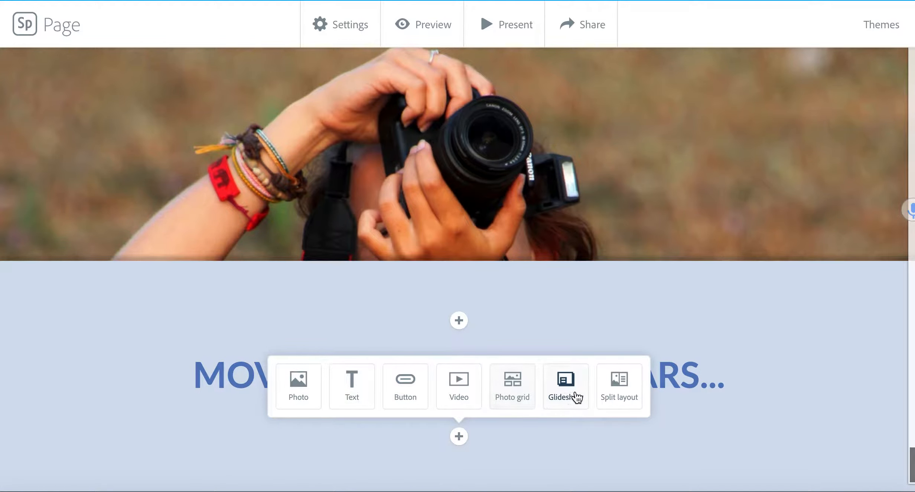
{"action": "left_click", "coordinate": [316, 383]}
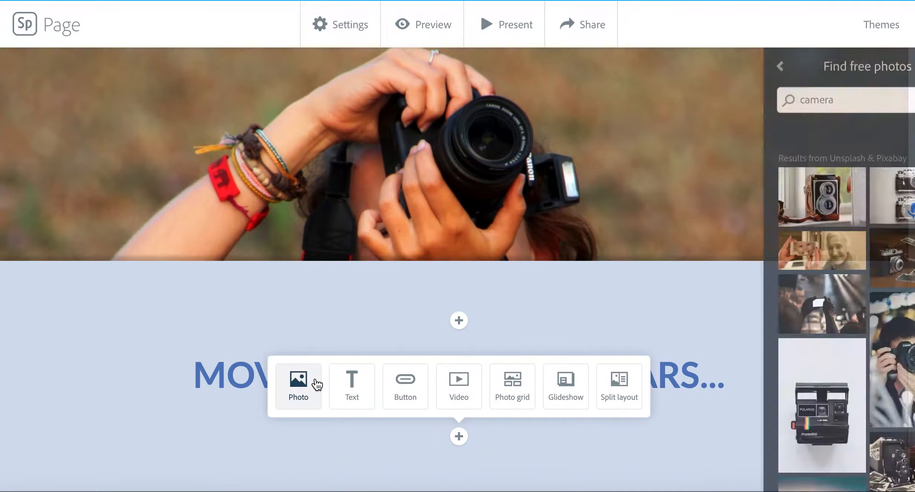
{"action": "scroll", "coordinate": [883, 372], "scroll_direction": "down", "scroll_amount": 10}
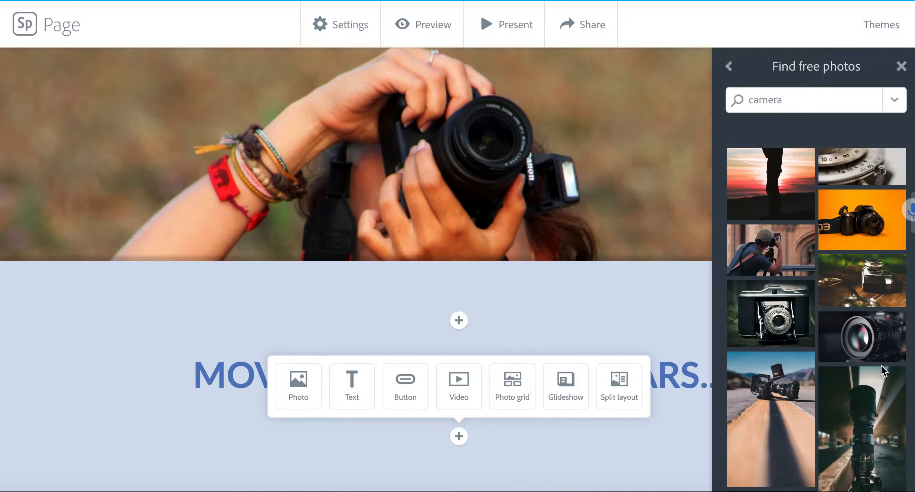
{"action": "scroll", "coordinate": [883, 370], "scroll_direction": "down", "scroll_amount": 3}
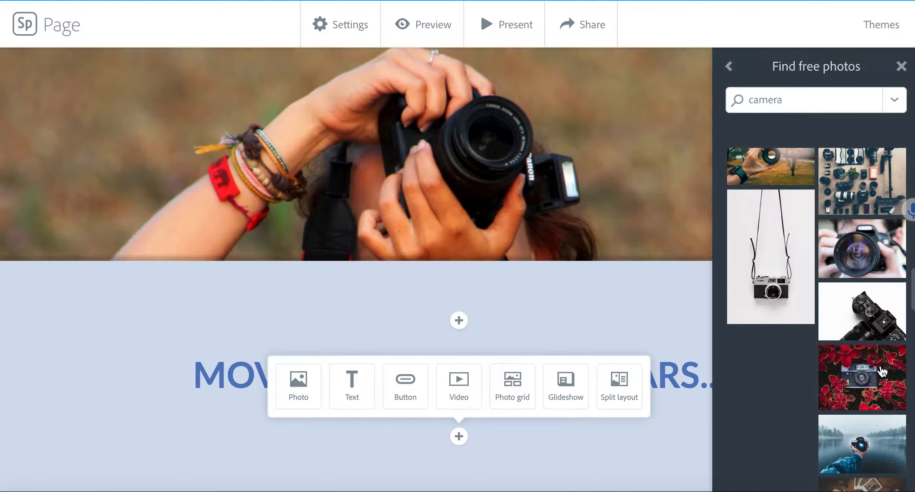
{"action": "left_click", "coordinate": [752, 277]}
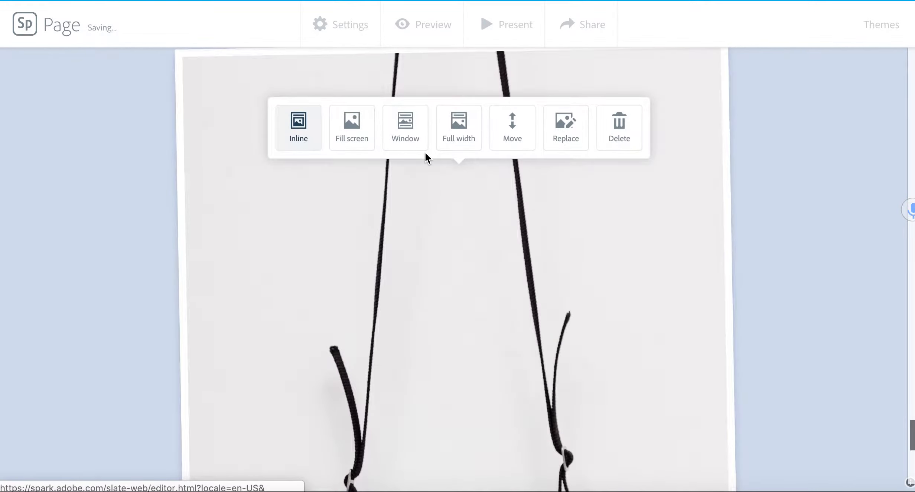
{"action": "left_click", "coordinate": [408, 138]}
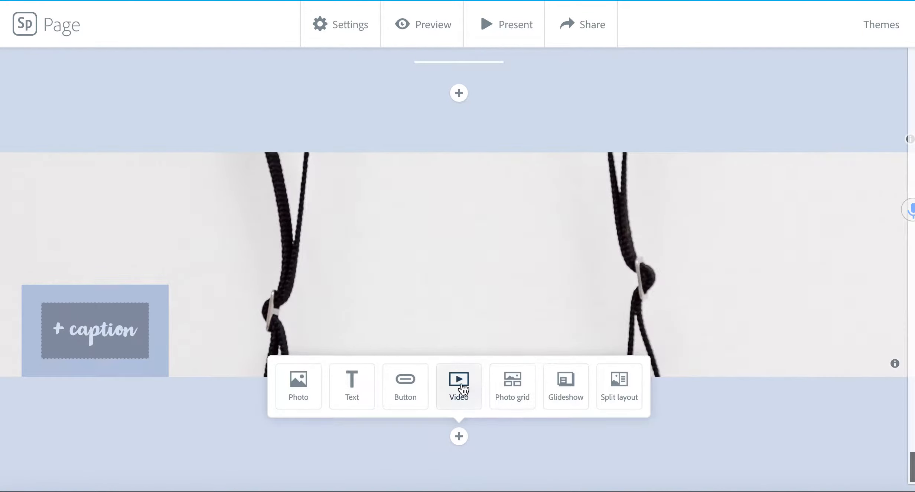
Move the focal point of the window photo down to just below the camera's lens and save it.
{"action": "scroll", "coordinate": [297, 252], "scroll_direction": "up", "scroll_amount": 2}
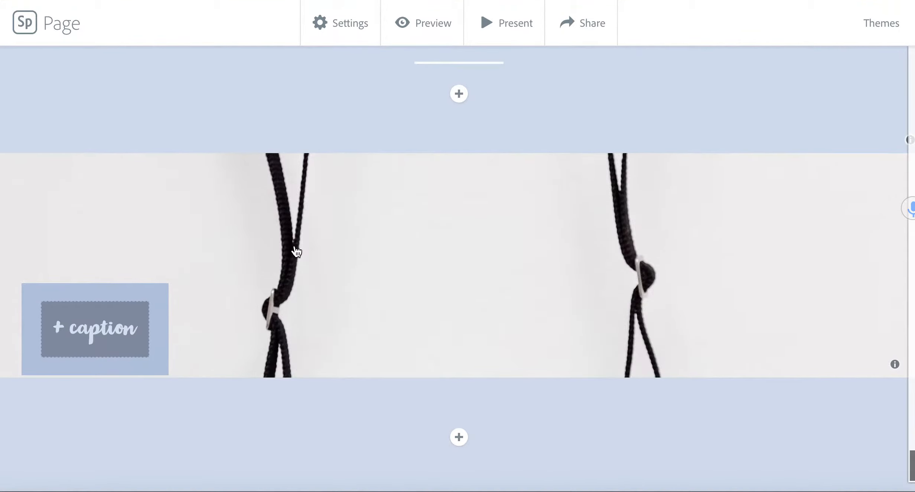
{"action": "scroll", "coordinate": [381, 306], "scroll_direction": "down", "scroll_amount": 3}
{"action": "scroll", "coordinate": [381, 306], "scroll_direction": "up", "scroll_amount": 1}
{"action": "scroll", "coordinate": [381, 305], "scroll_direction": "down", "scroll_amount": 1}
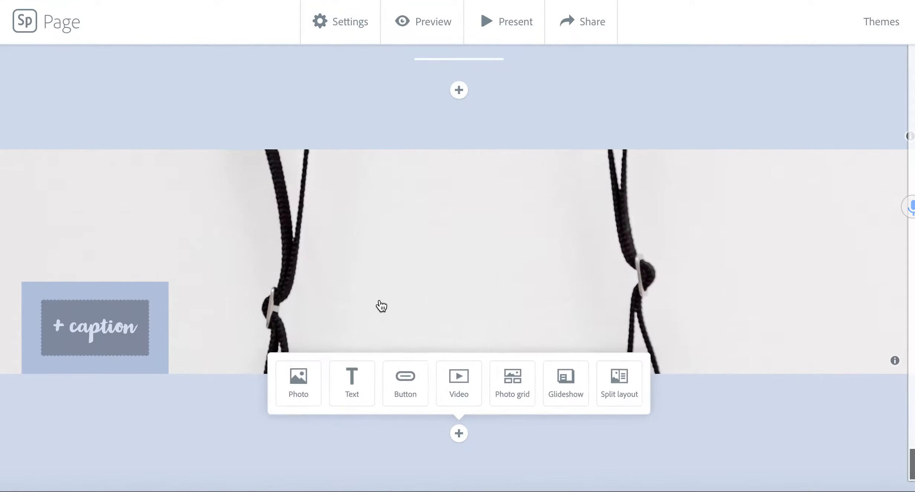
{"action": "left_click", "coordinate": [299, 401]}
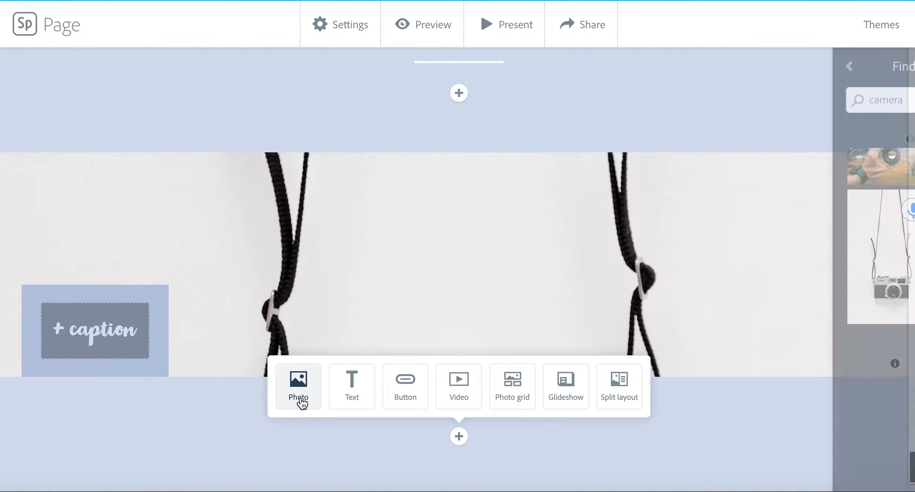
{"action": "left_click", "coordinate": [444, 316]}
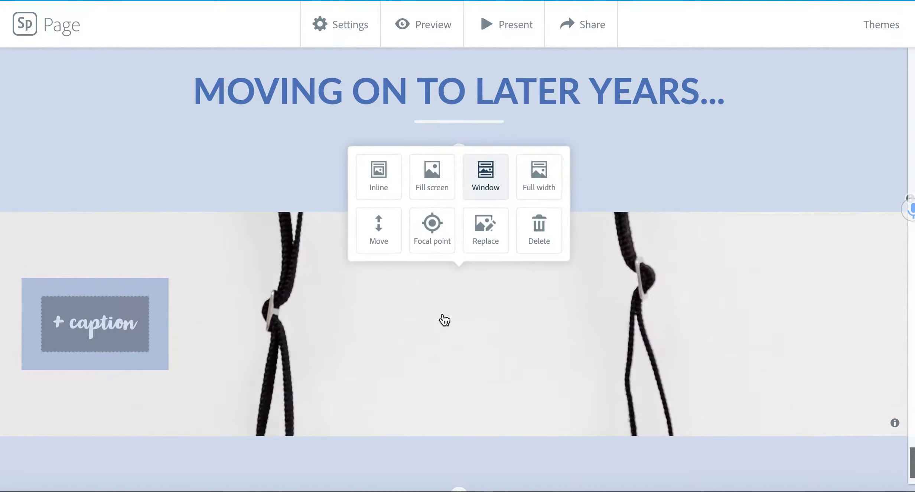
{"action": "left_click", "coordinate": [441, 238]}
{"action": "mouse_move", "coordinate": [460, 283]}
{"action": "left_mouse_down"}
{"action": "mouse_move", "coordinate": [485, 374]}
{"action": "mouse_move", "coordinate": [479, 430]}
{"action": "left_mouse_up"}
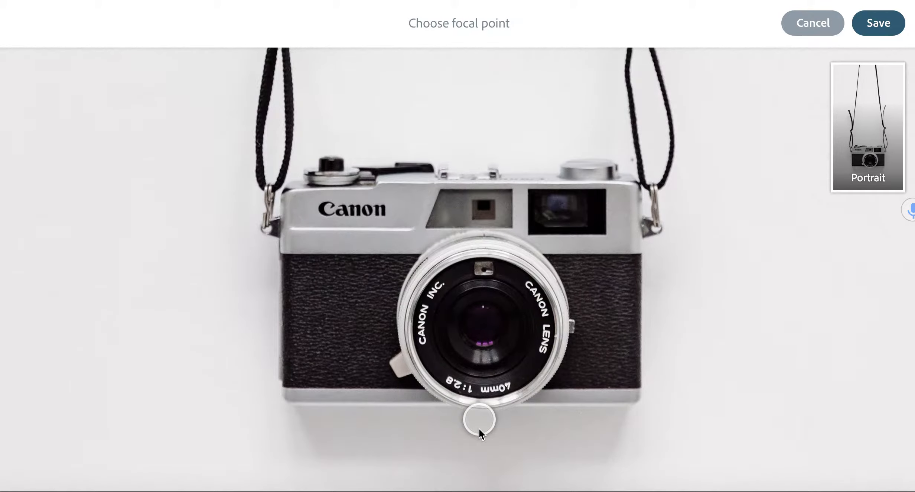
{"action": "left_click", "coordinate": [883, 27]}
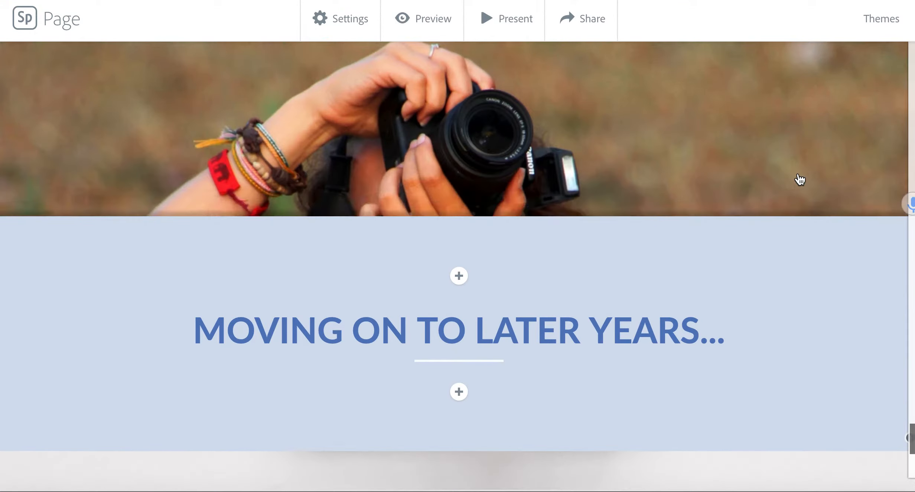
{"action": "scroll", "coordinate": [737, 298], "scroll_direction": "down", "scroll_amount": 2}
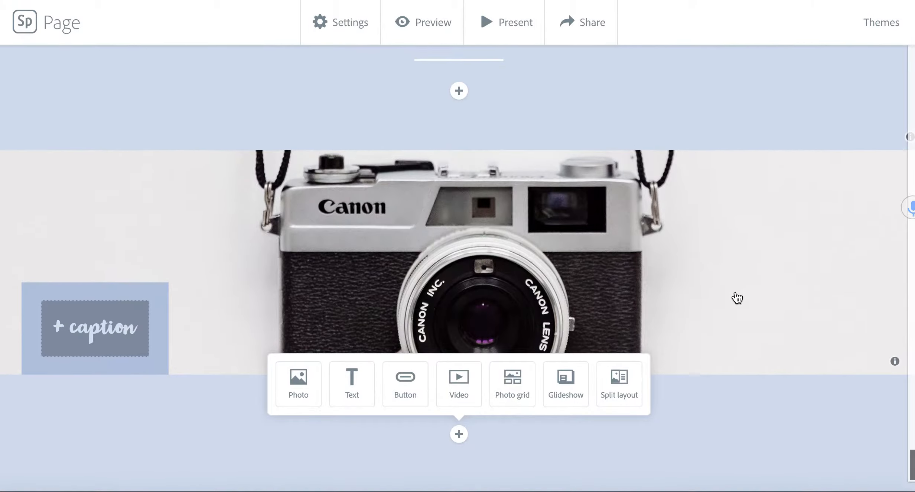
Review the page from the window photo back up through the glideshow photos to the "It all began as a child...." heading.
{"action": "scroll", "coordinate": [477, 306], "scroll_direction": "up", "scroll_amount": 6}
{"action": "scroll", "coordinate": [477, 306], "scroll_direction": "down", "scroll_amount": 10}
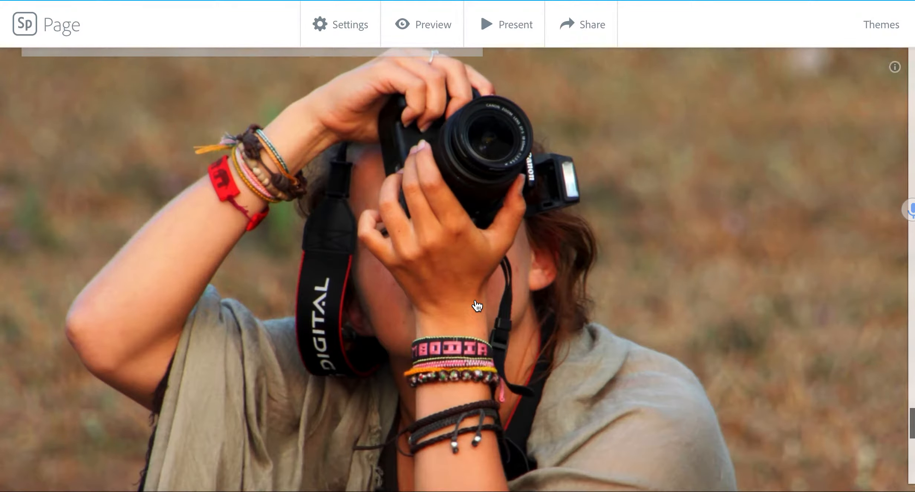
{"action": "scroll", "coordinate": [477, 306], "scroll_direction": "up", "scroll_amount": 8}
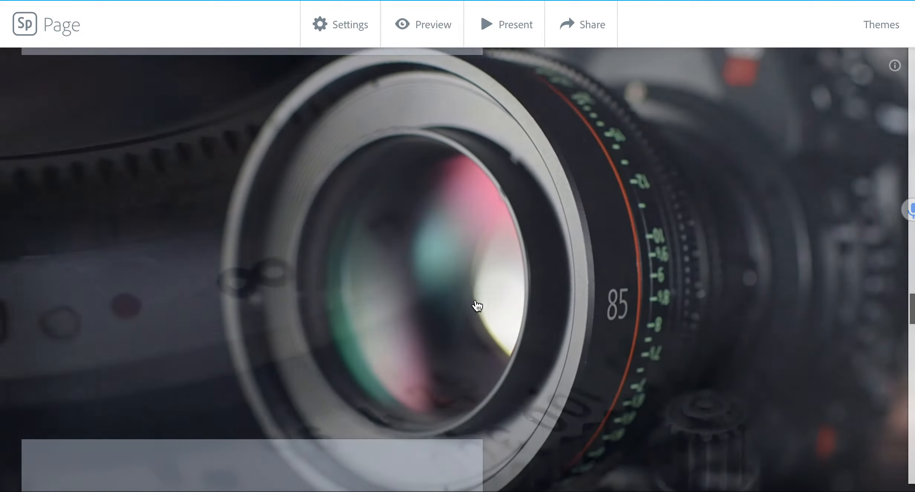
{"action": "scroll", "coordinate": [477, 305], "scroll_direction": "up", "scroll_amount": 10}
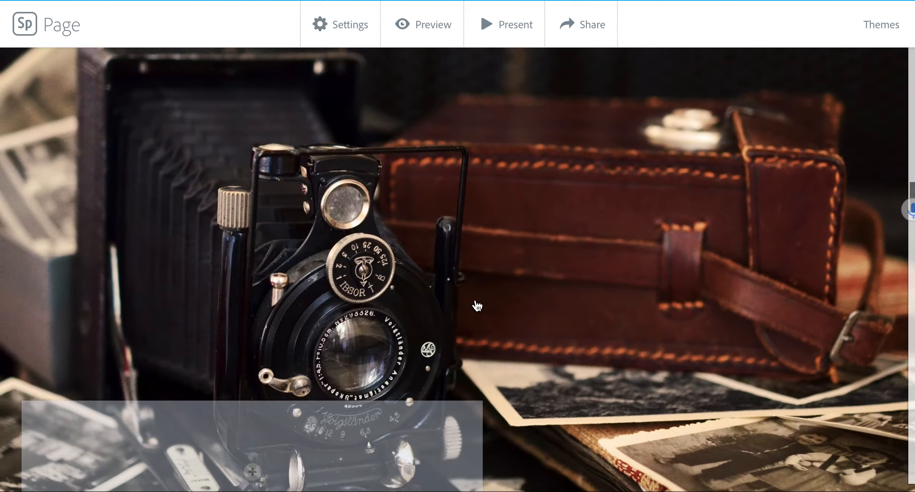
{"action": "scroll", "coordinate": [477, 306], "scroll_direction": "up", "scroll_amount": 8}
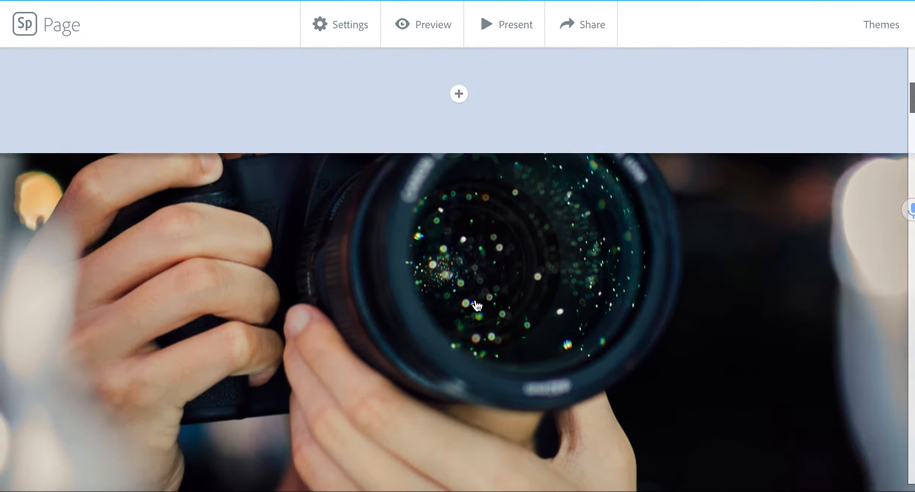
{"action": "scroll", "coordinate": [477, 306], "scroll_direction": "down", "scroll_amount": 6}
{"action": "scroll", "coordinate": [477, 305], "scroll_direction": "down", "scroll_amount": 6}
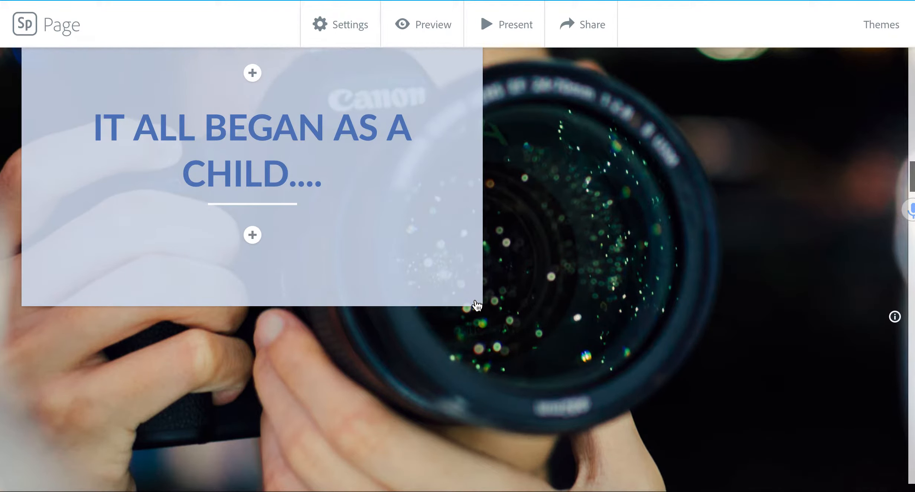
{"action": "scroll", "coordinate": [477, 306], "scroll_direction": "up", "scroll_amount": 5}
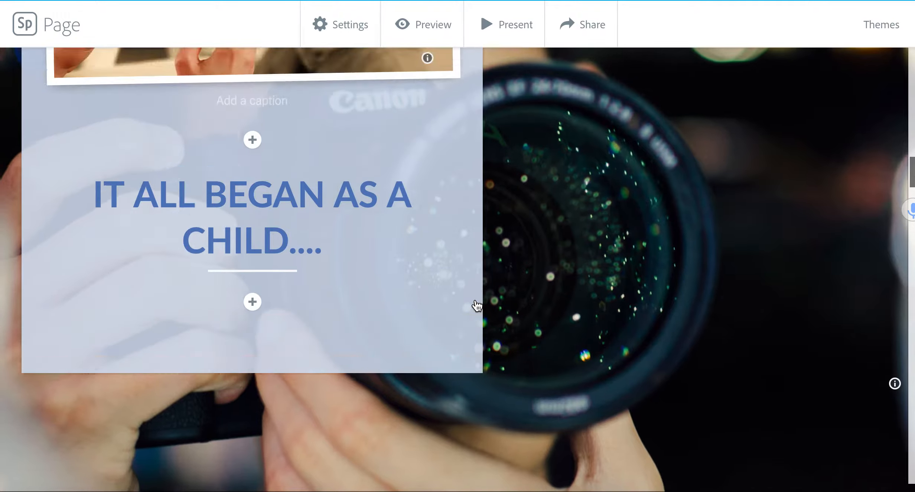
{"action": "scroll", "coordinate": [478, 306], "scroll_direction": "down", "scroll_amount": 5}
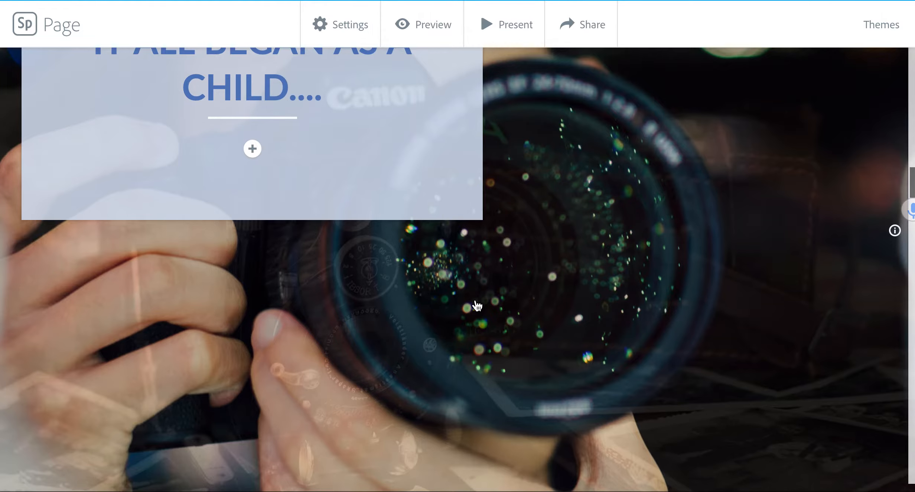
Examine the glideshow from its first photo to the close-up of the lens dial, and return to the title cover.
{"action": "scroll", "coordinate": [477, 305], "scroll_direction": "up", "scroll_amount": 20}
{"action": "scroll", "coordinate": [477, 305], "scroll_direction": "down", "scroll_amount": 7}
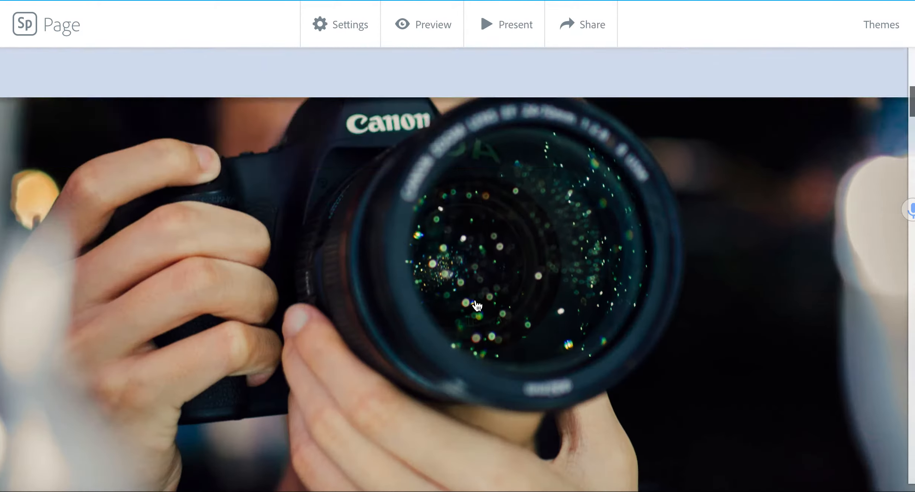
{"action": "scroll", "coordinate": [477, 305], "scroll_direction": "down", "scroll_amount": 15}
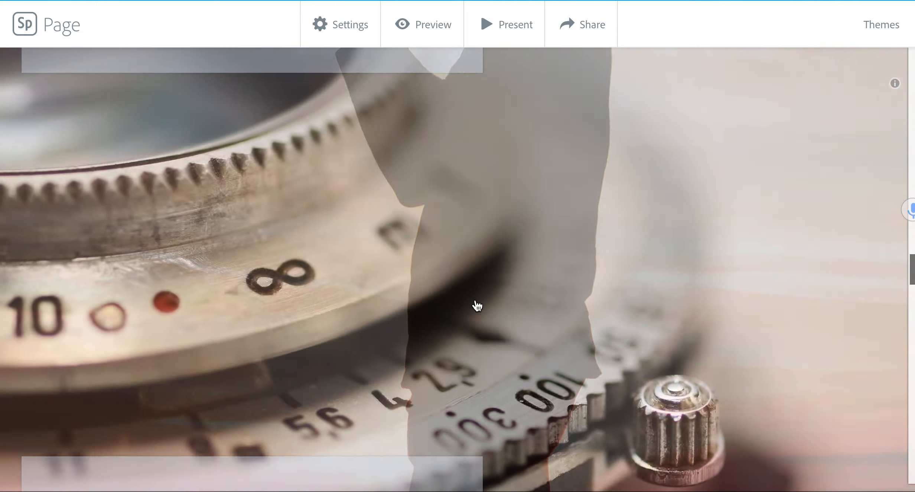
{"action": "scroll", "coordinate": [477, 306], "scroll_direction": "down", "scroll_amount": 2}
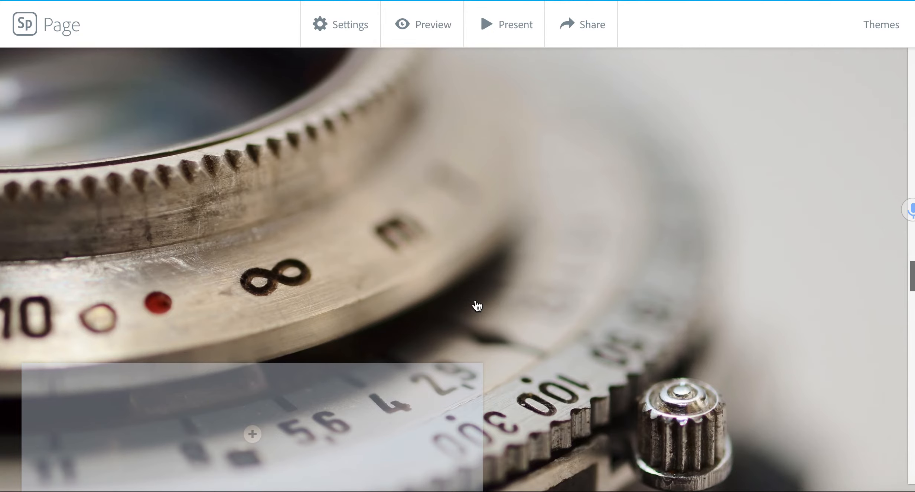
{"action": "scroll", "coordinate": [478, 305], "scroll_direction": "up", "scroll_amount": 20}
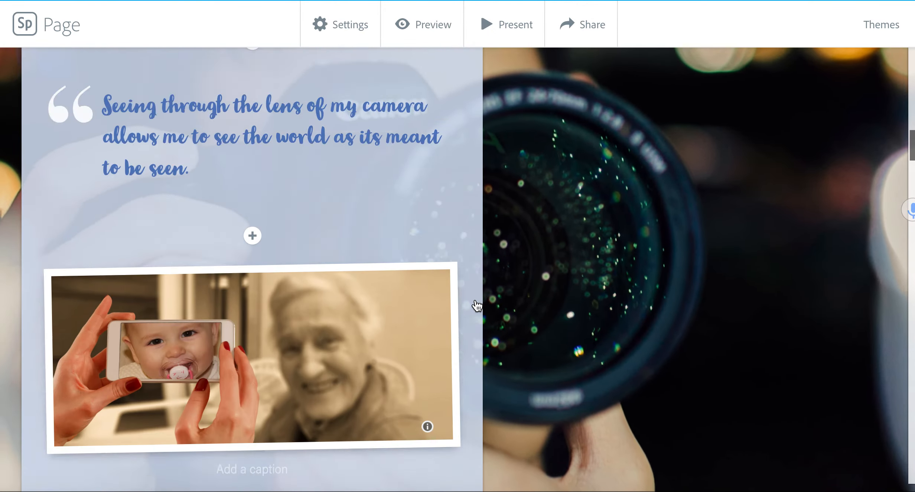
{"action": "scroll", "coordinate": [477, 305], "scroll_direction": "up", "scroll_amount": 5}
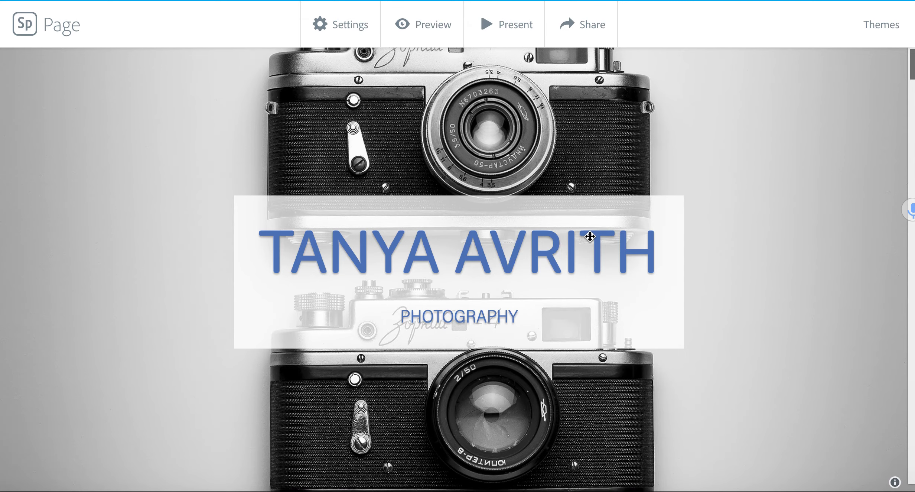
{"action": "scroll", "coordinate": [590, 236], "scroll_direction": "down", "scroll_amount": 8}
{"action": "scroll", "coordinate": [590, 236], "scroll_direction": "down", "scroll_amount": 3}
{"action": "scroll", "coordinate": [590, 236], "scroll_direction": "up", "scroll_amount": 8}
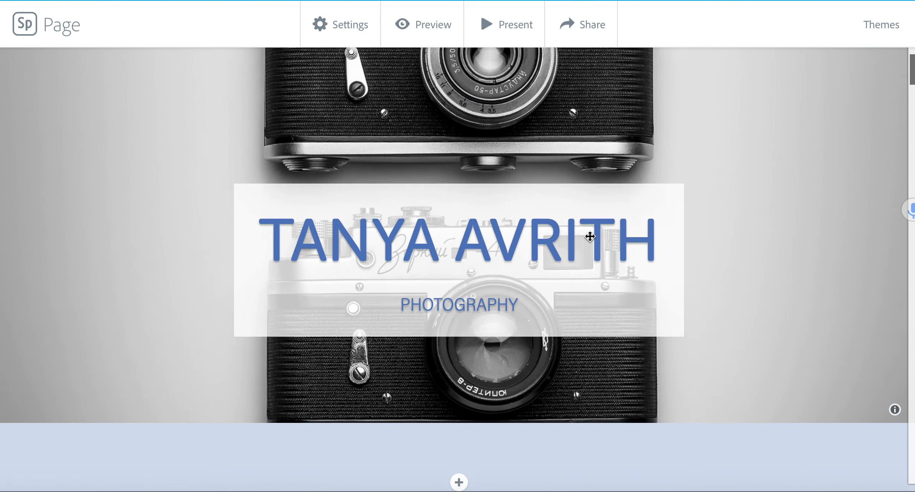